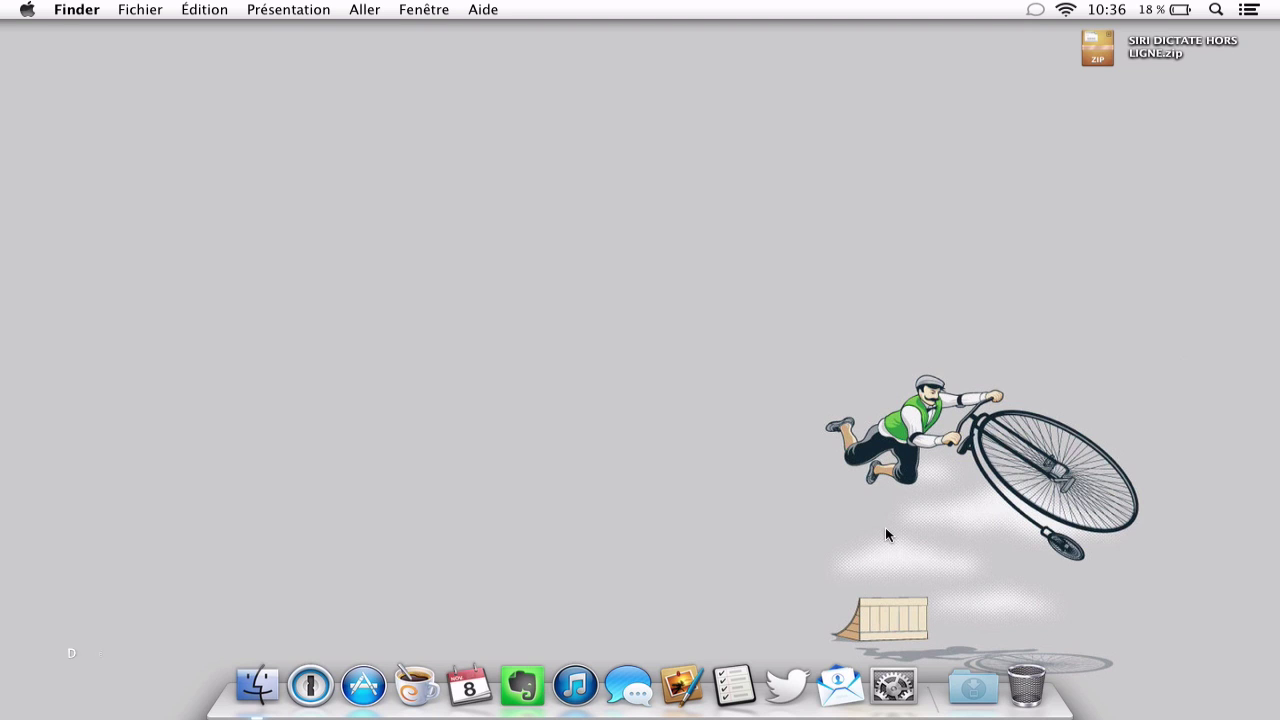
Enable enhanced dictation (Utiliser la dictée améliorée) in the Dictée et parole preferences and close the preferences window
left_click(885, 695)
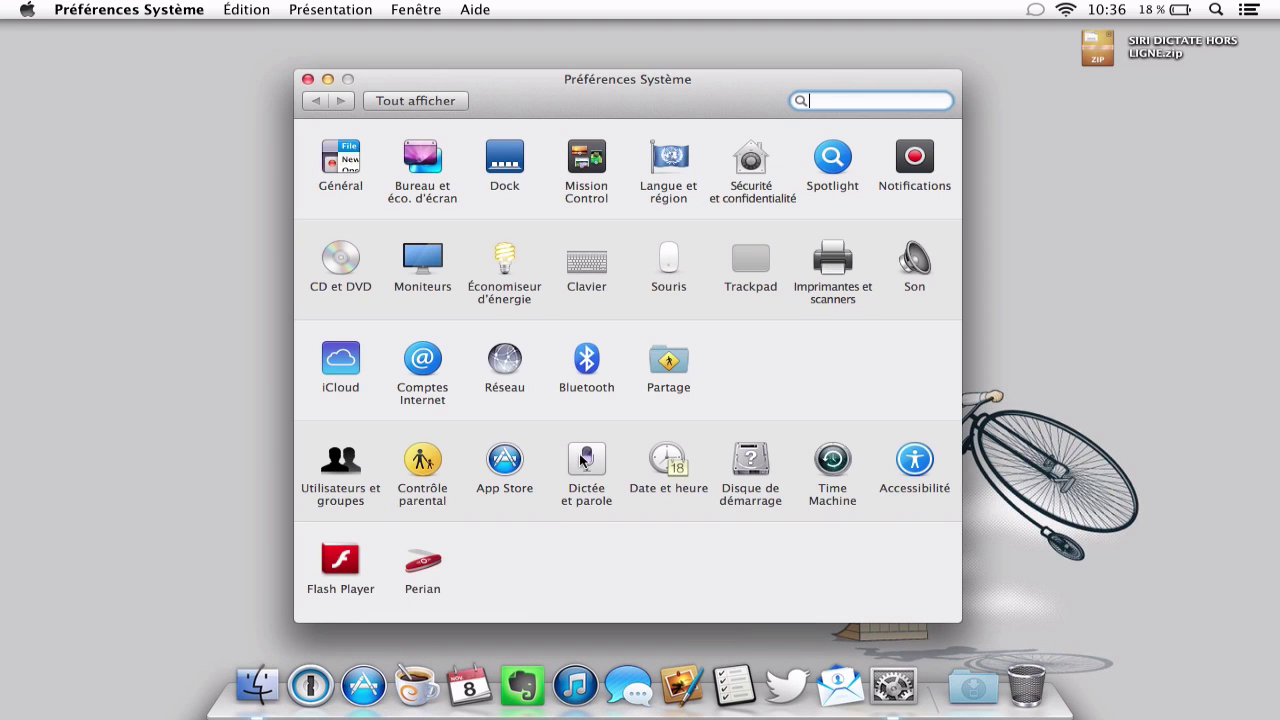
left_click(584, 460)
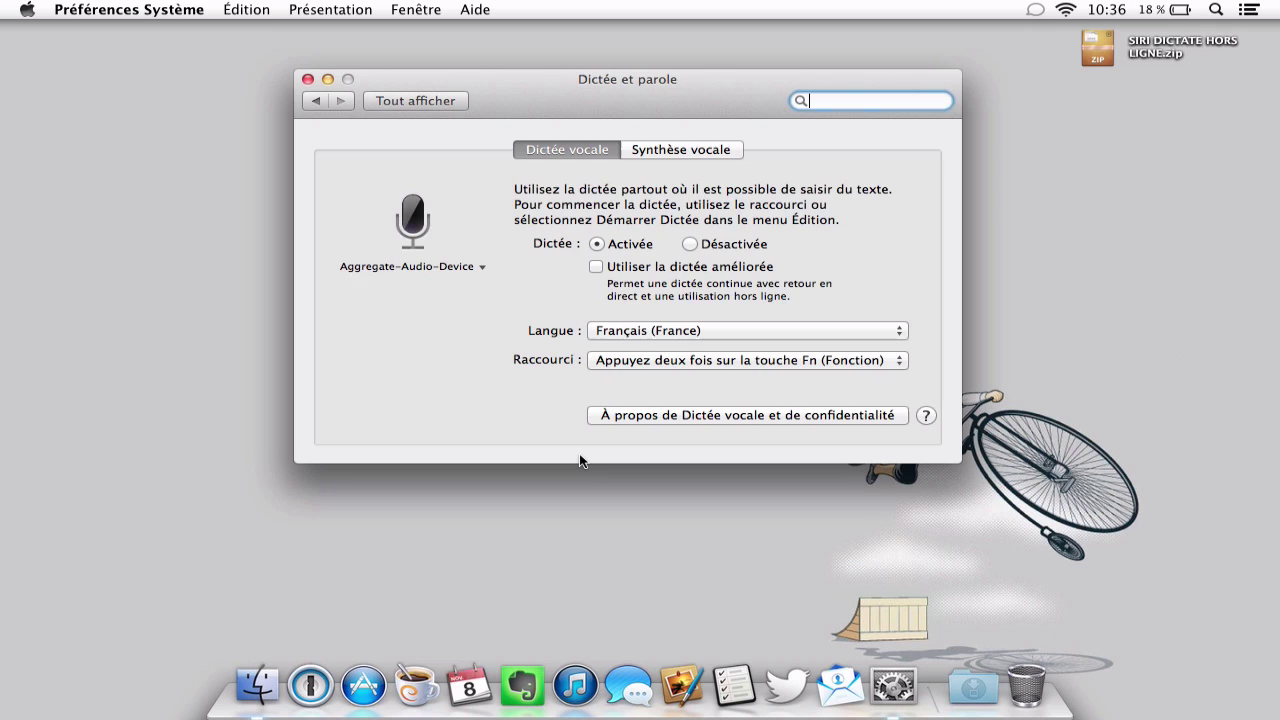
left_click(597, 267)
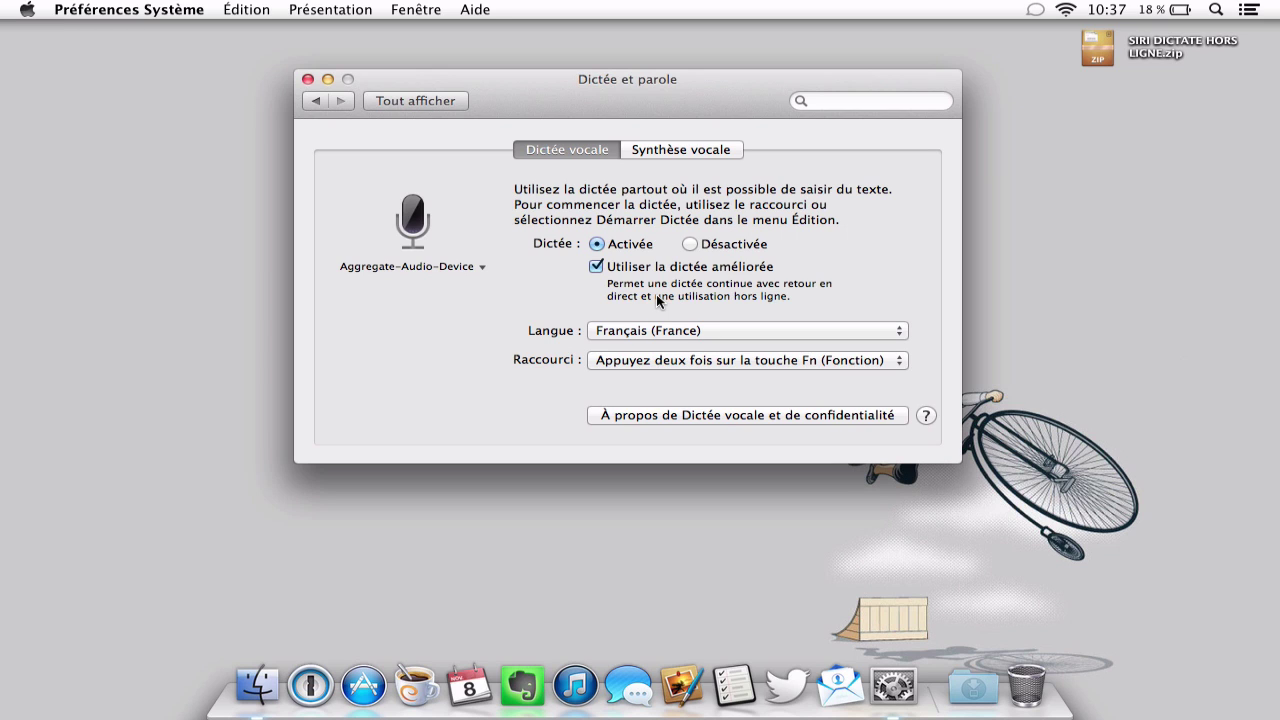
left_click(597, 267)
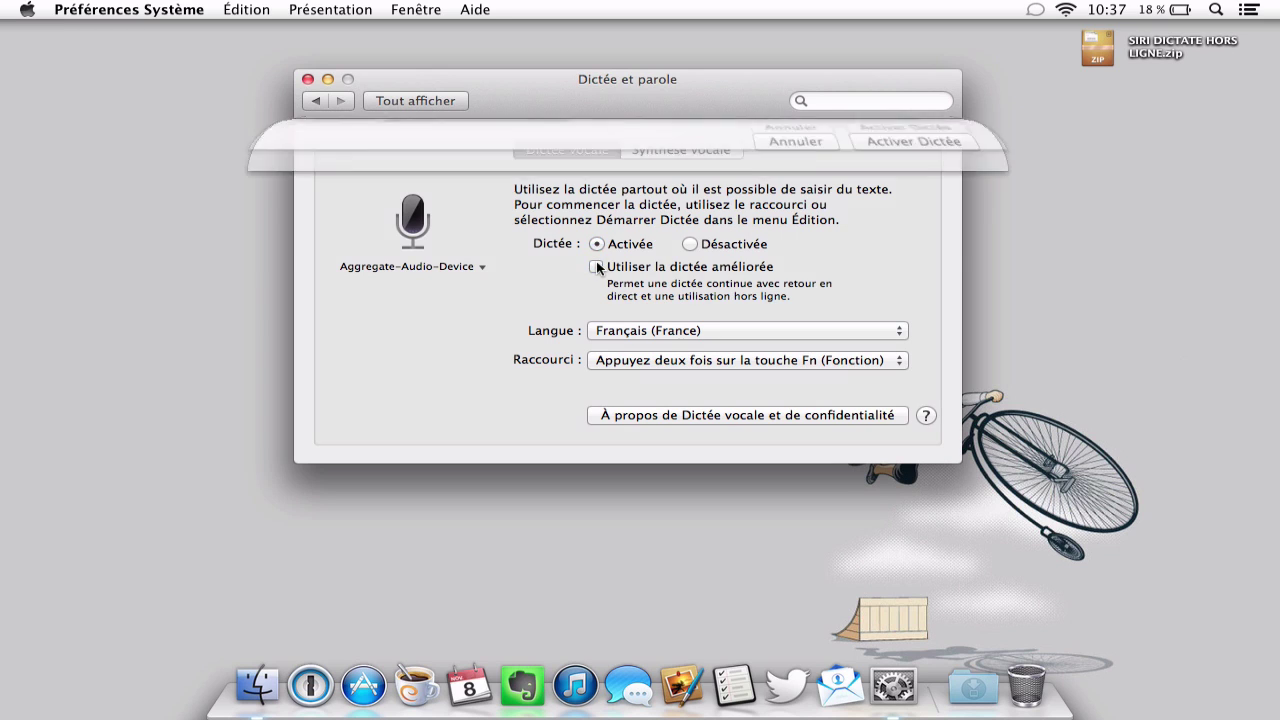
left_click(867, 228)
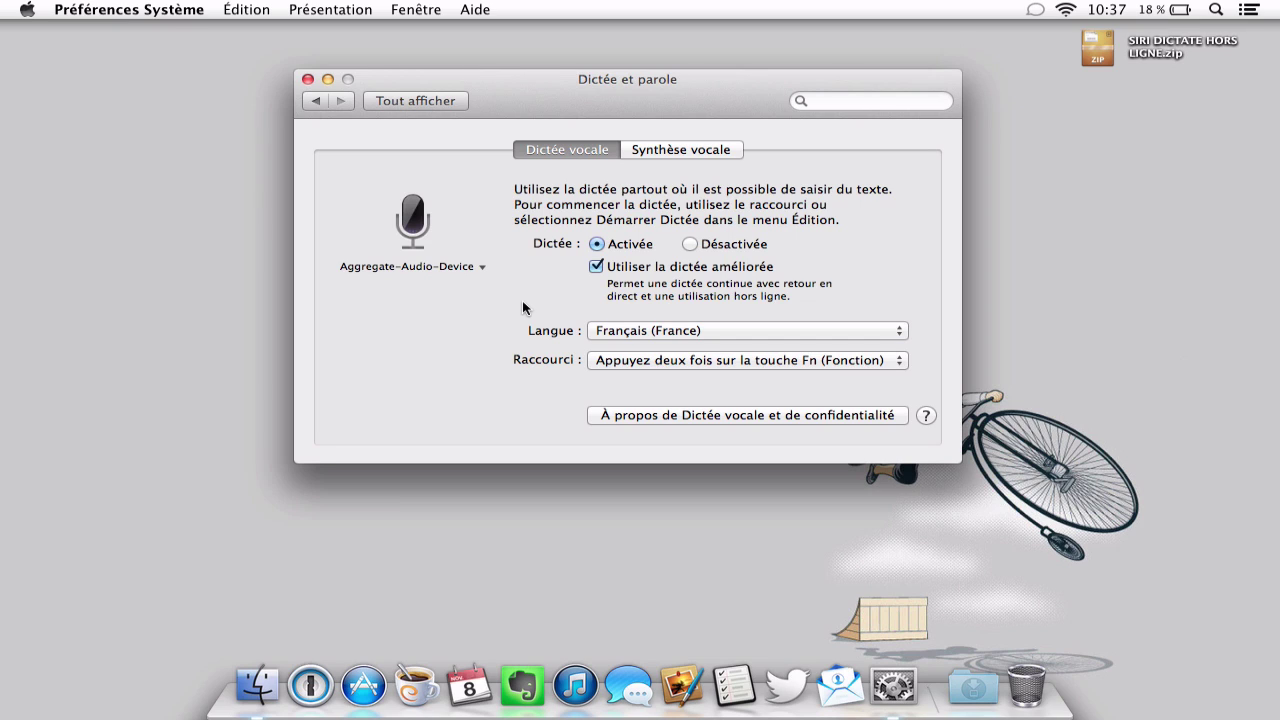
left_click(307, 79)
Switch to the full-screen Finder window and try voice dictation in its search field
key("ctrl+Right")
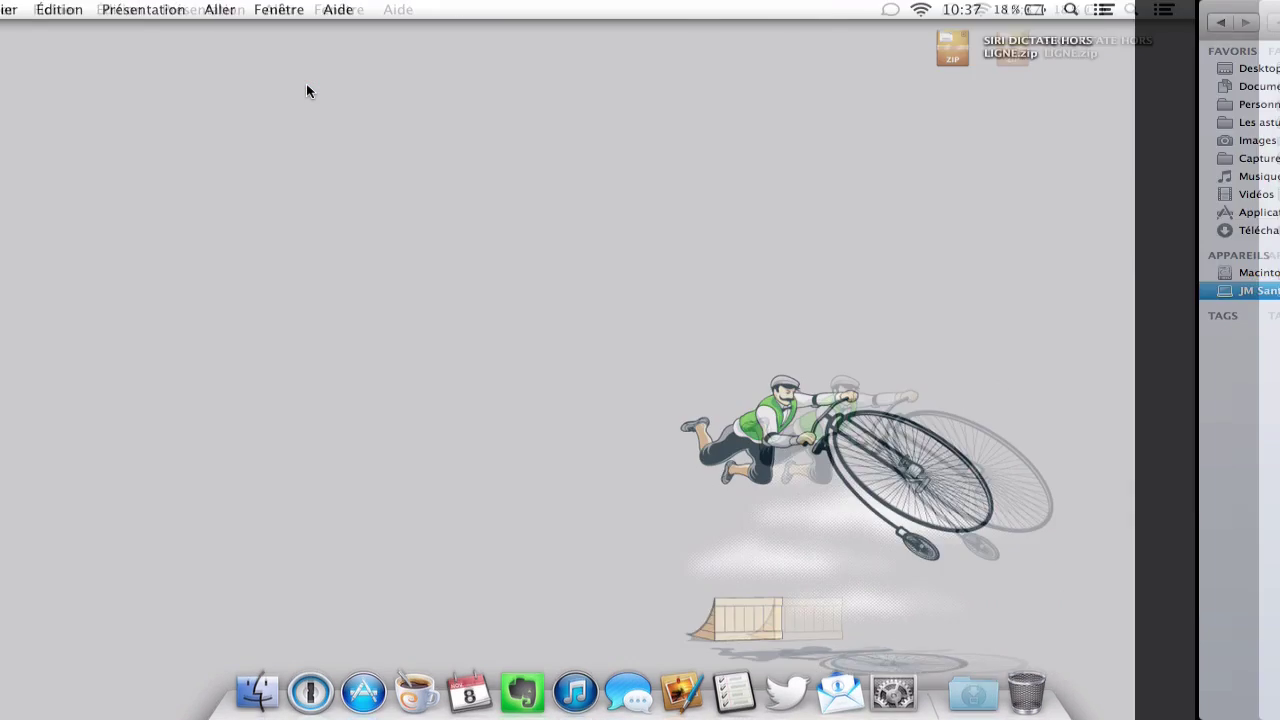
left_click(1053, 24)
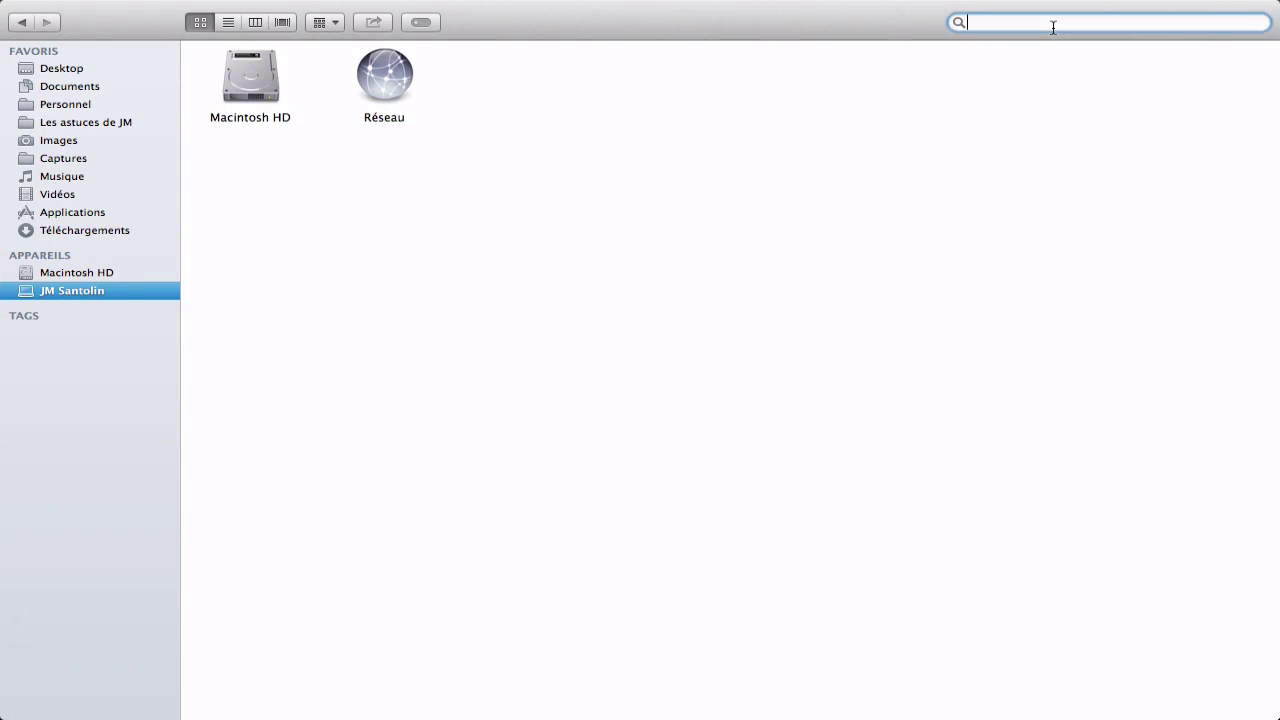
key("fn")
key("fn")
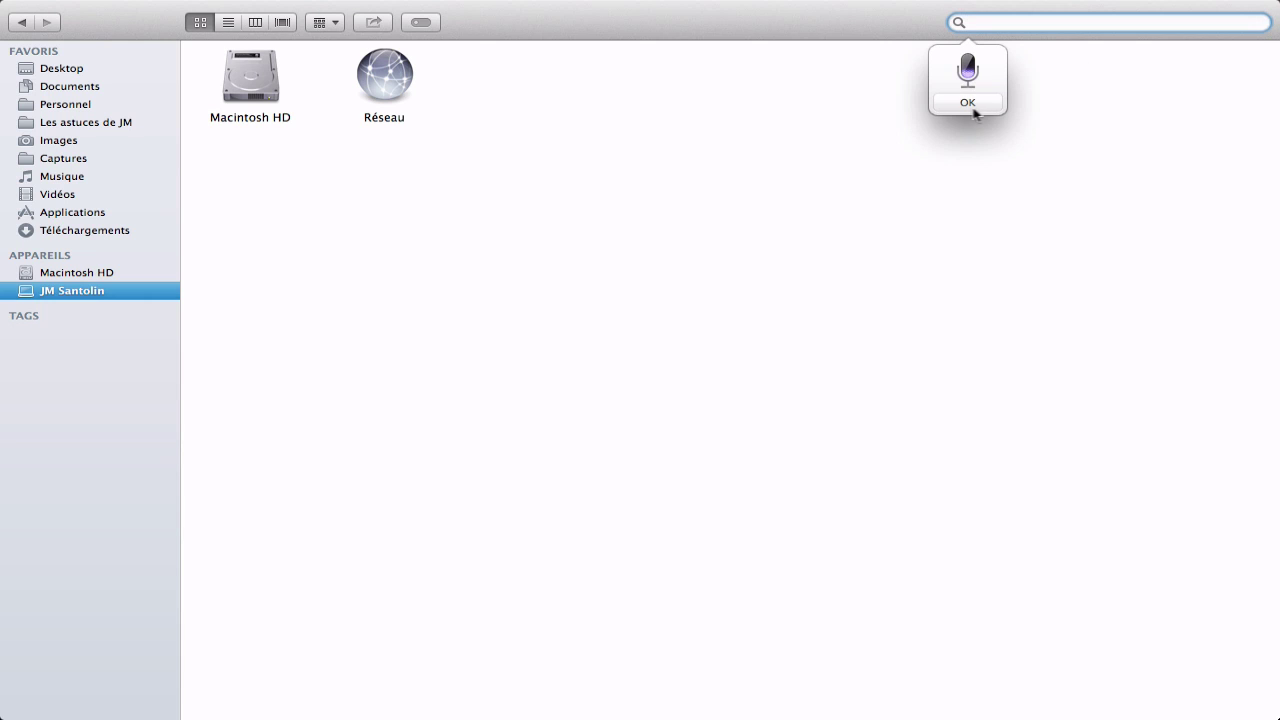
left_click(970, 105)
key("fn")
key("fn")
left_click(990, 106)
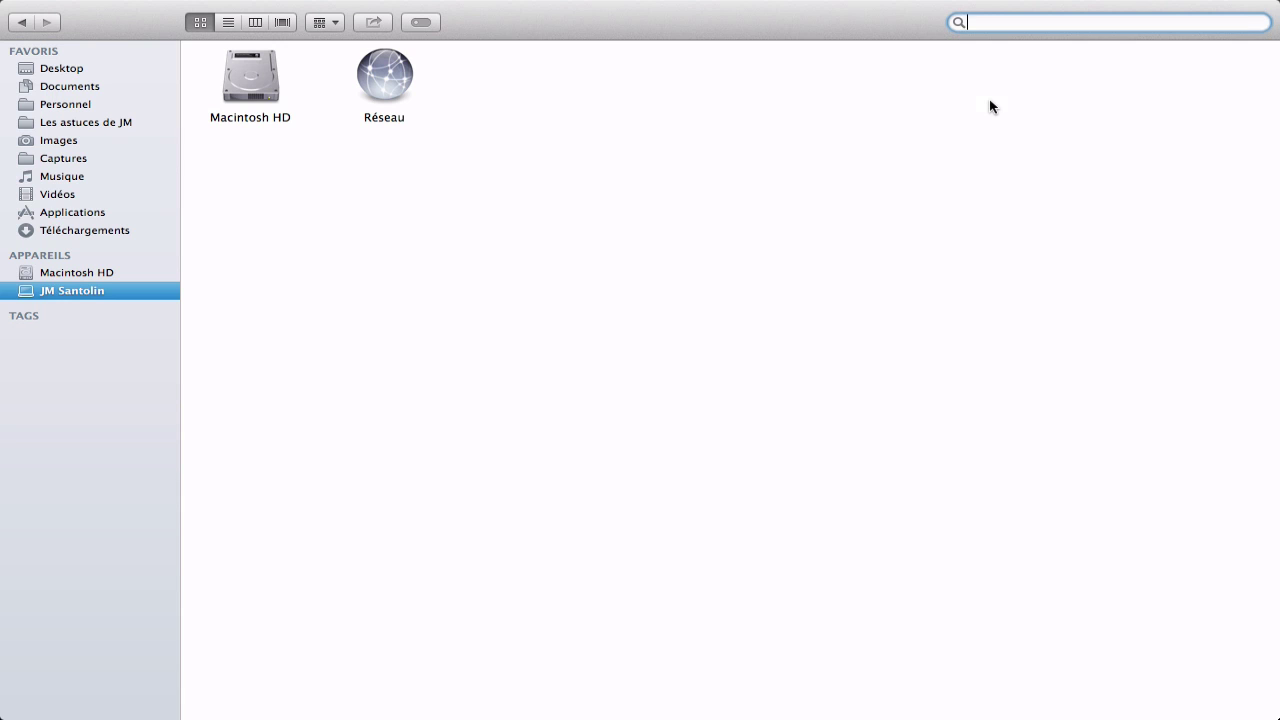
Set the dictation microphone to Micro interne in the Dictée et parole preferences and close the preferences window
key("ctrl+Left")
left_click(878, 706)
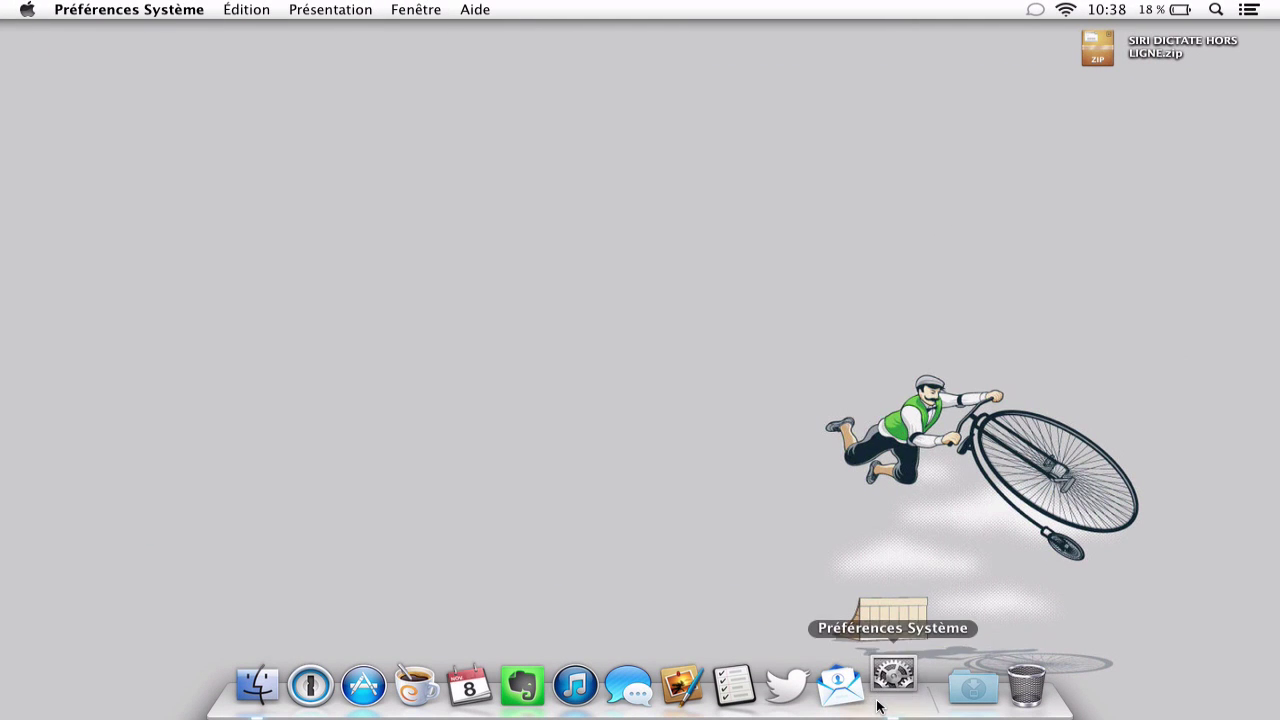
left_click(585, 466)
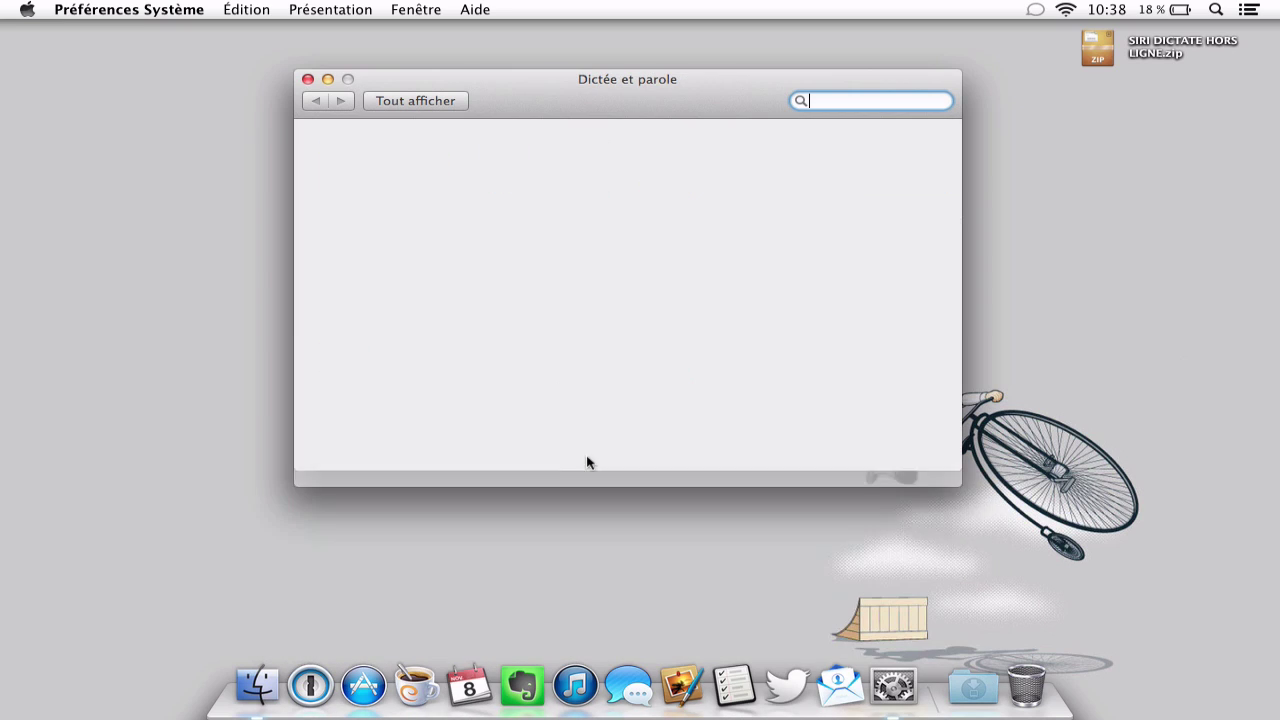
left_click(480, 267)
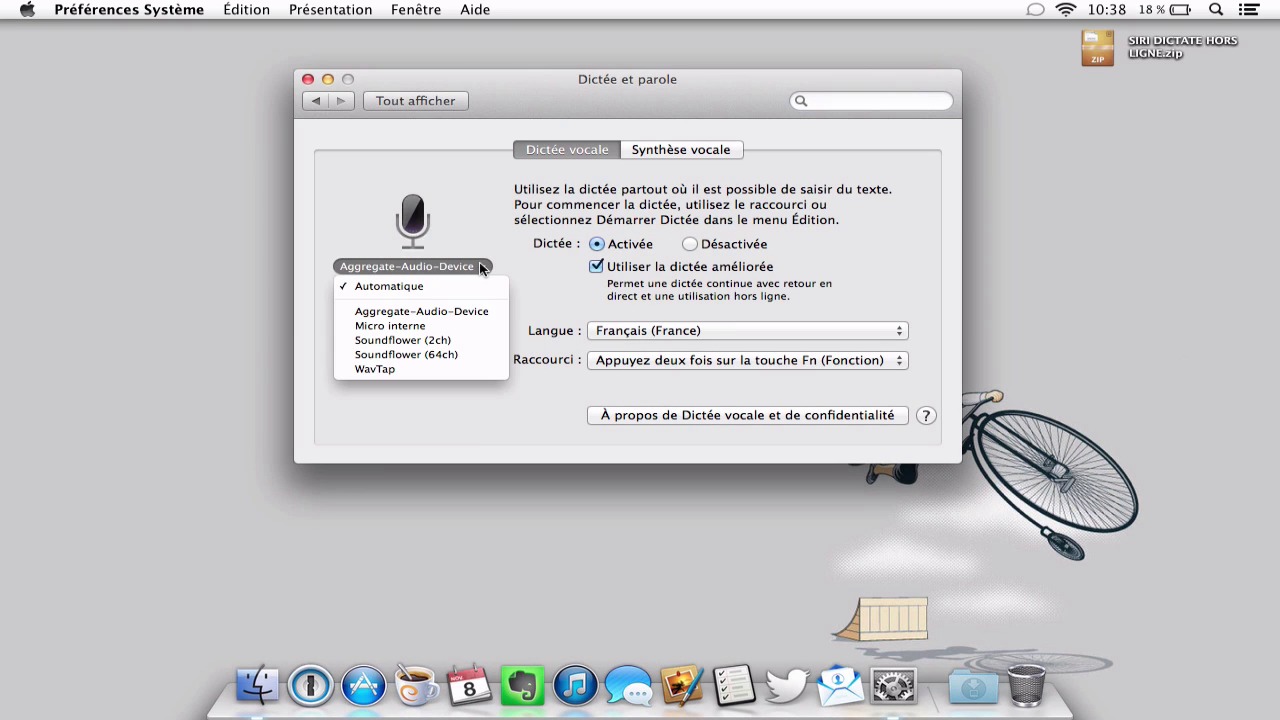
left_click(486, 325)
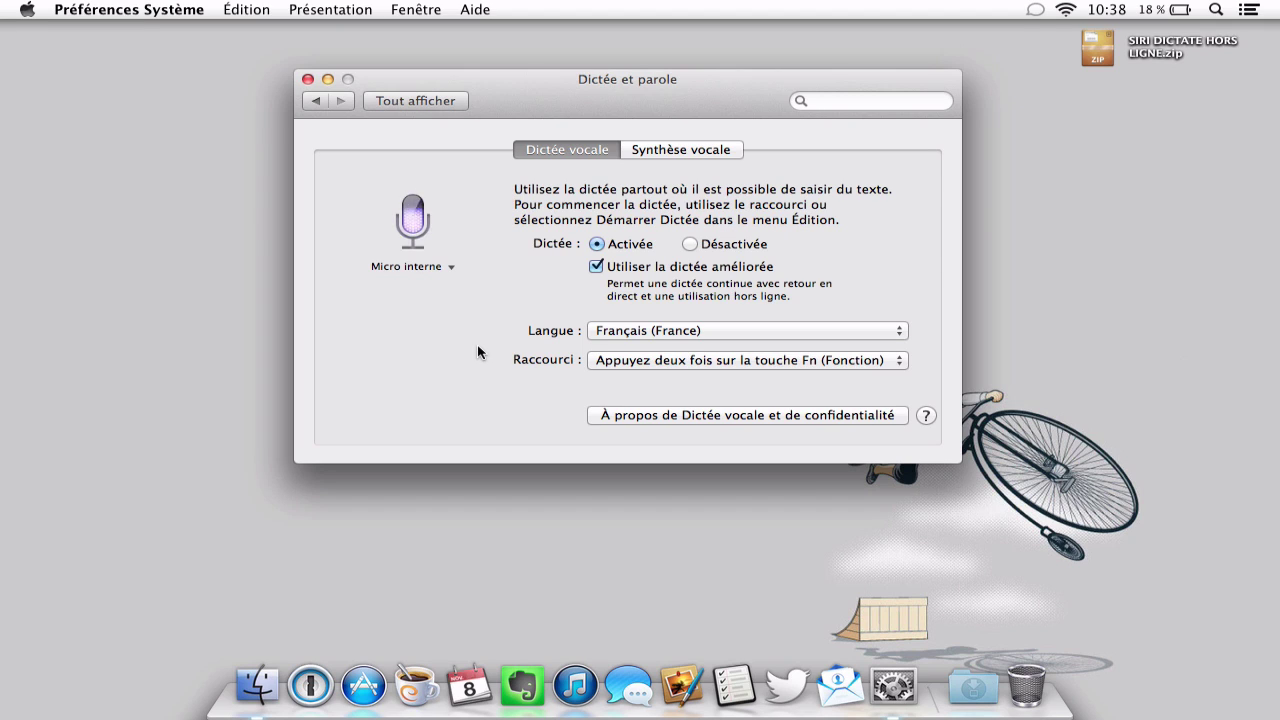
left_click(307, 79)
Test voice dictation again in the full-screen Finder window's search field and clear the search
key("ctrl+Right")
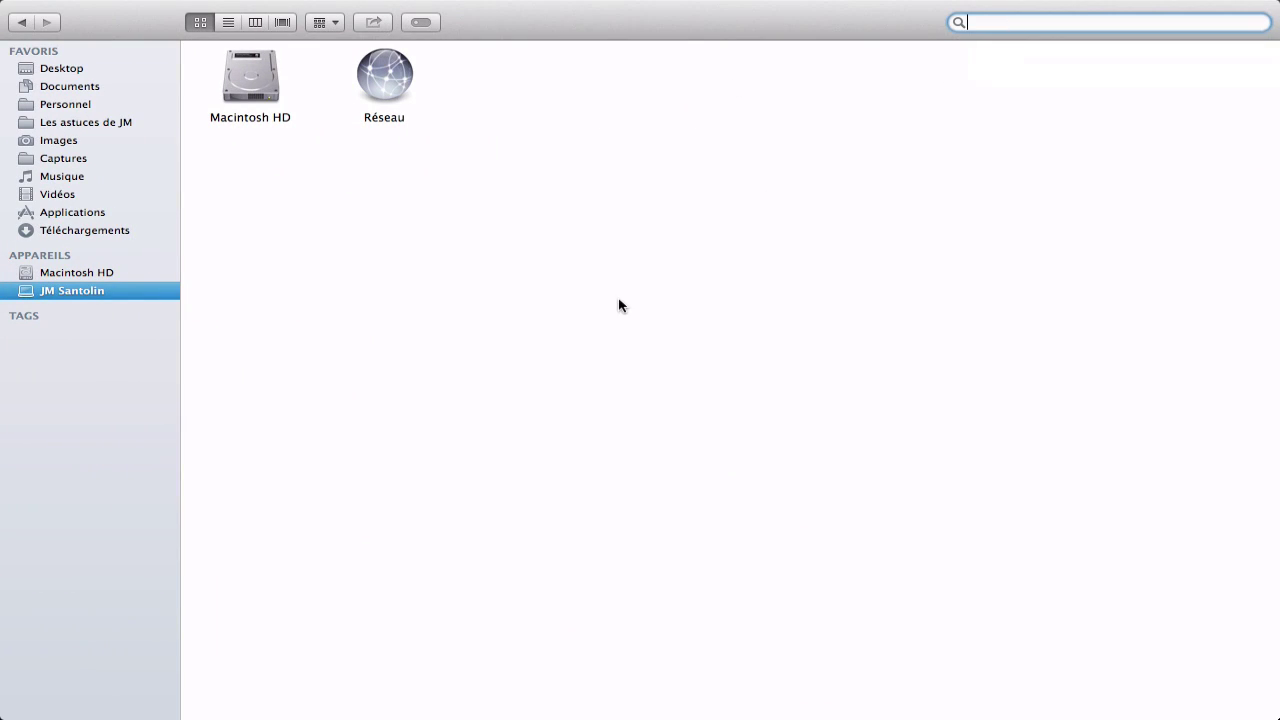
left_click(984, 67)
left_click(989, 21)
key("fn")
key("fn")
key("fn")
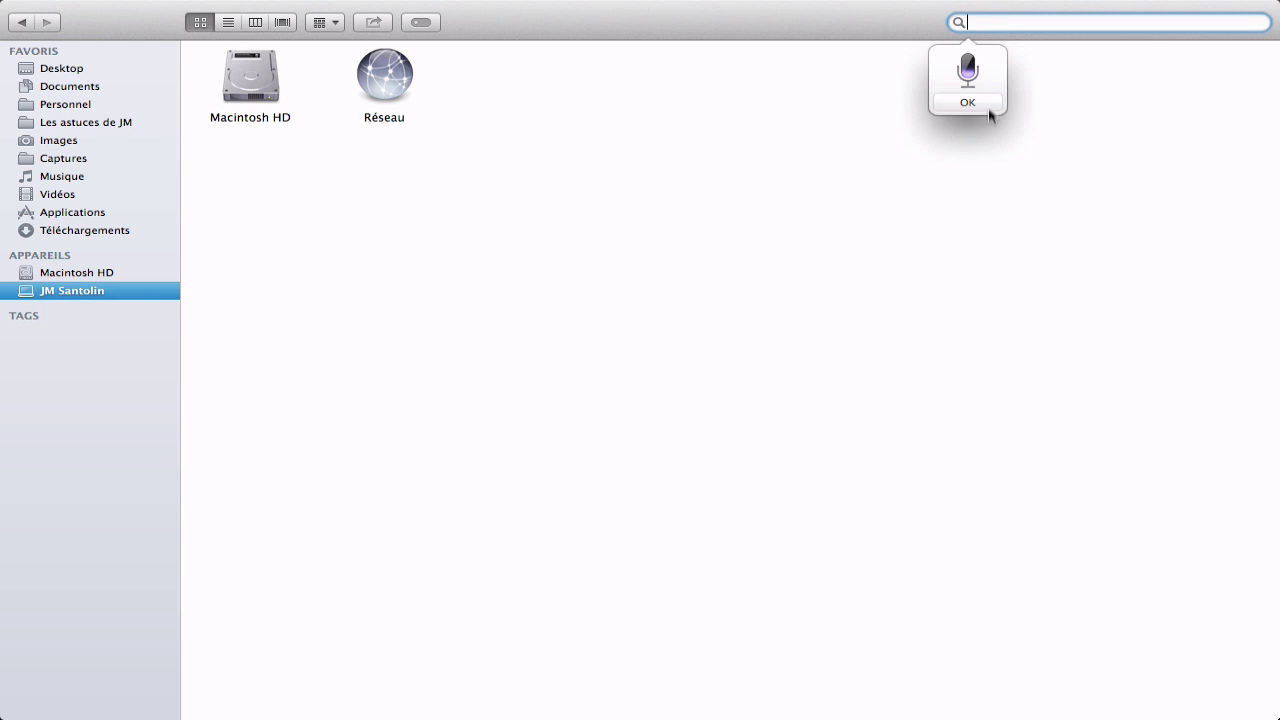
left_click(968, 103)
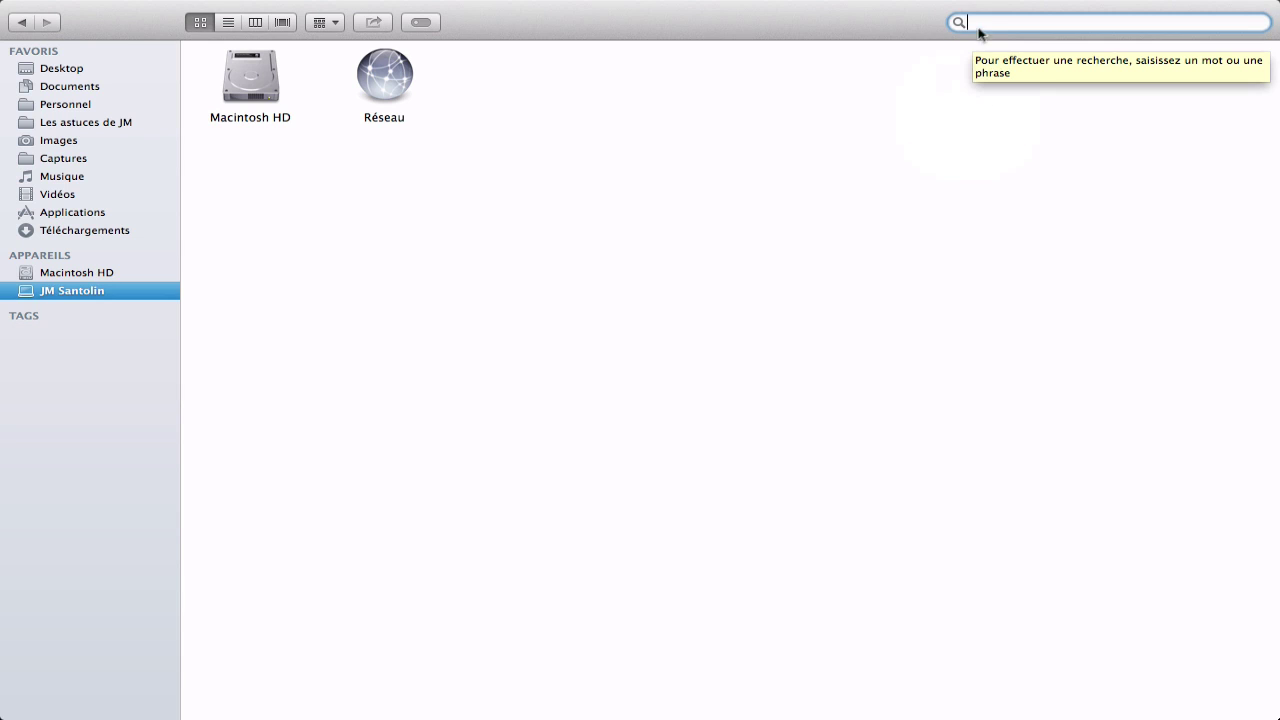
key("fn")
key("fn")
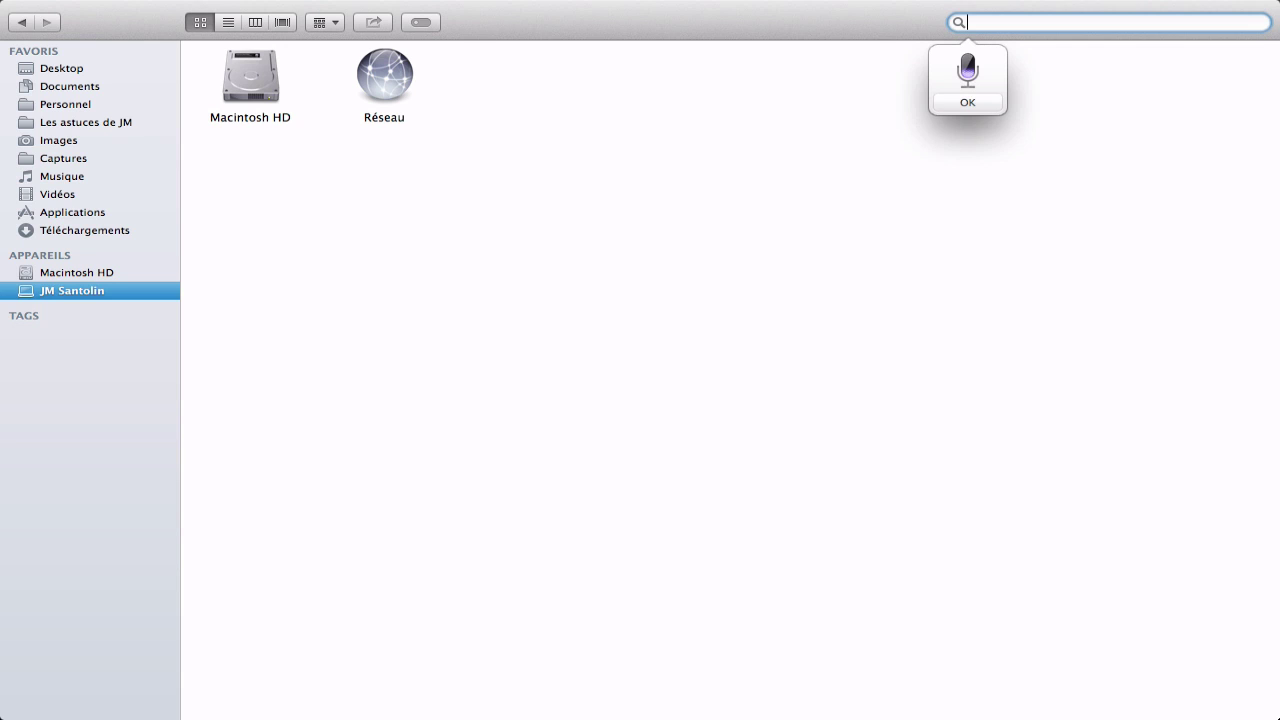
left_click(998, 103)
left_click(1261, 23)
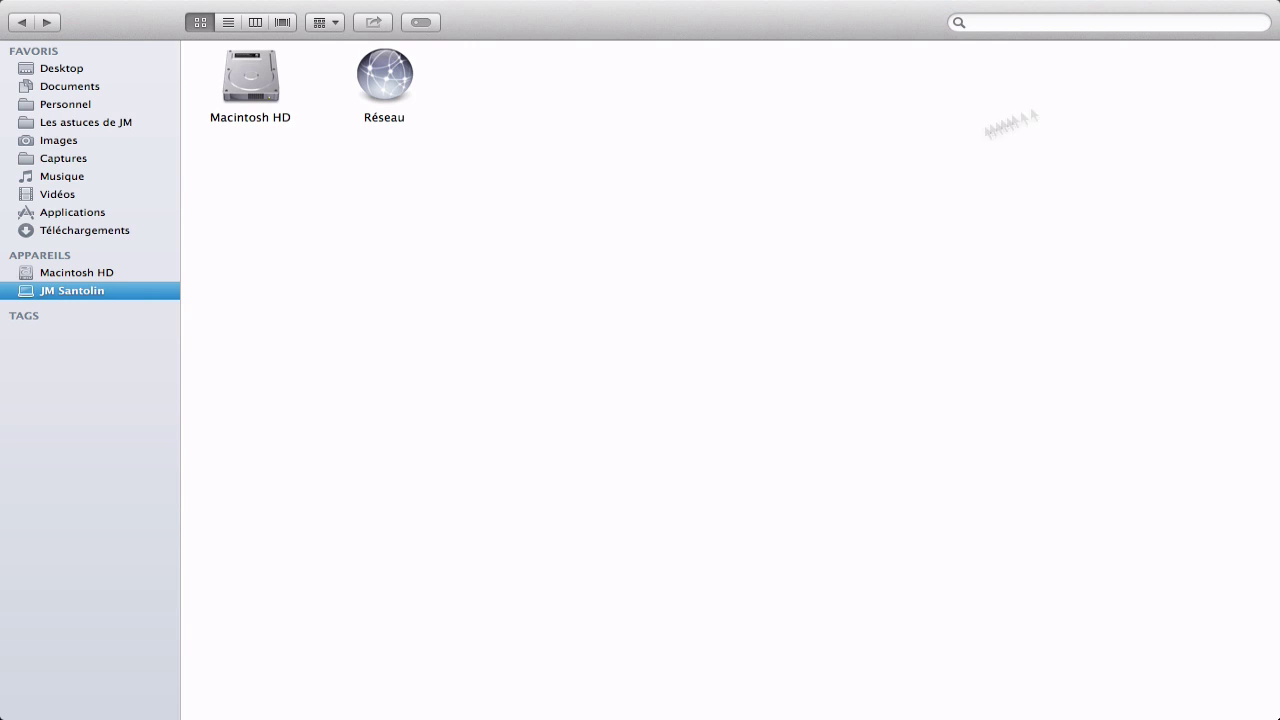
key("F11")
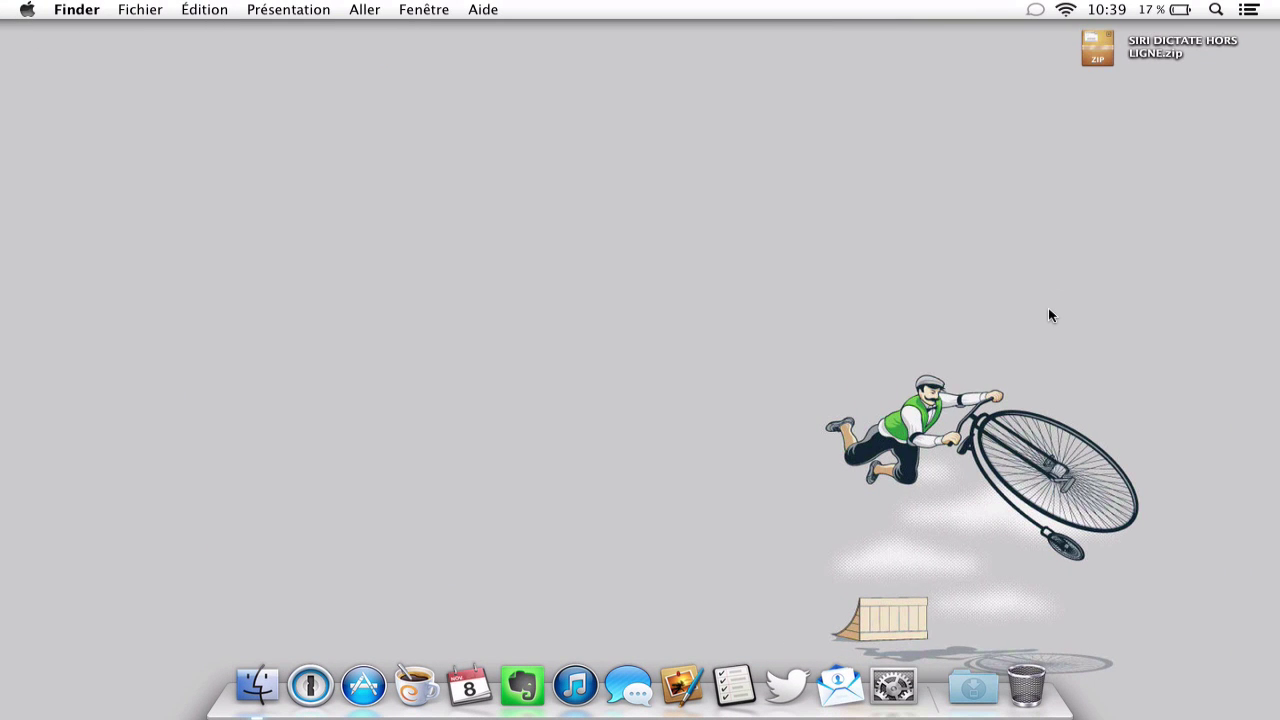
key("F11")
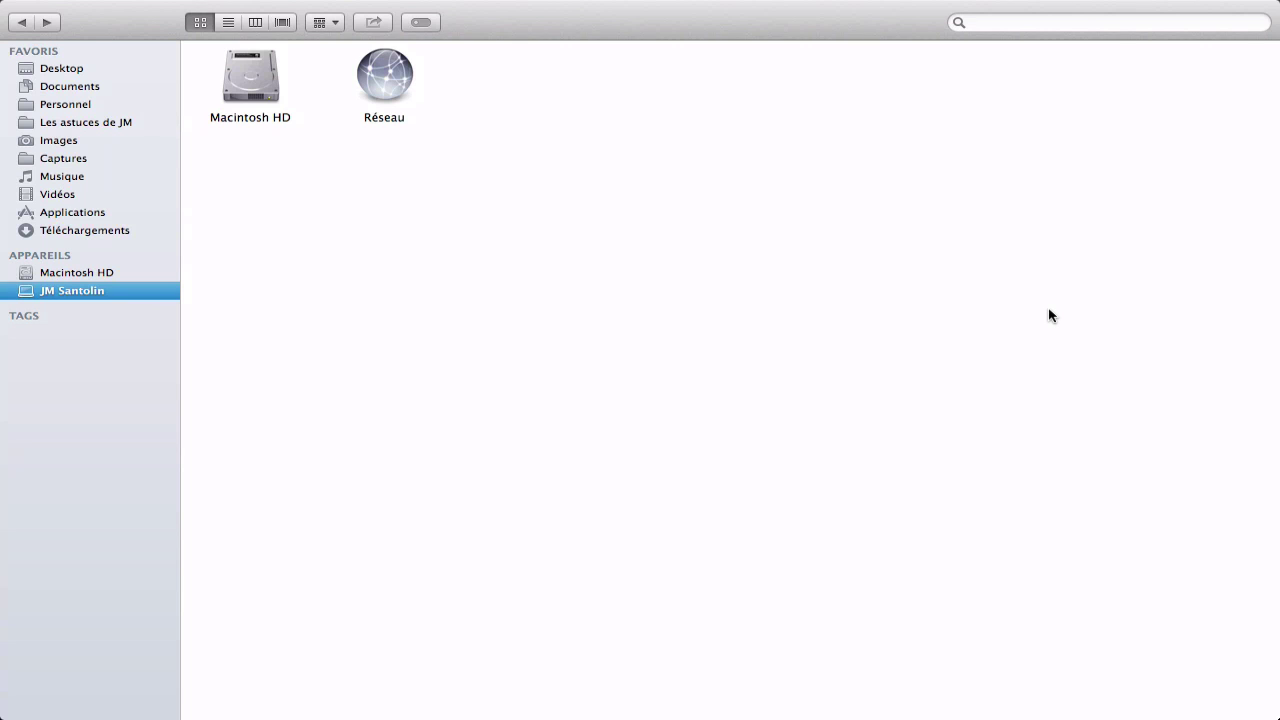
left_click(1139, 22)
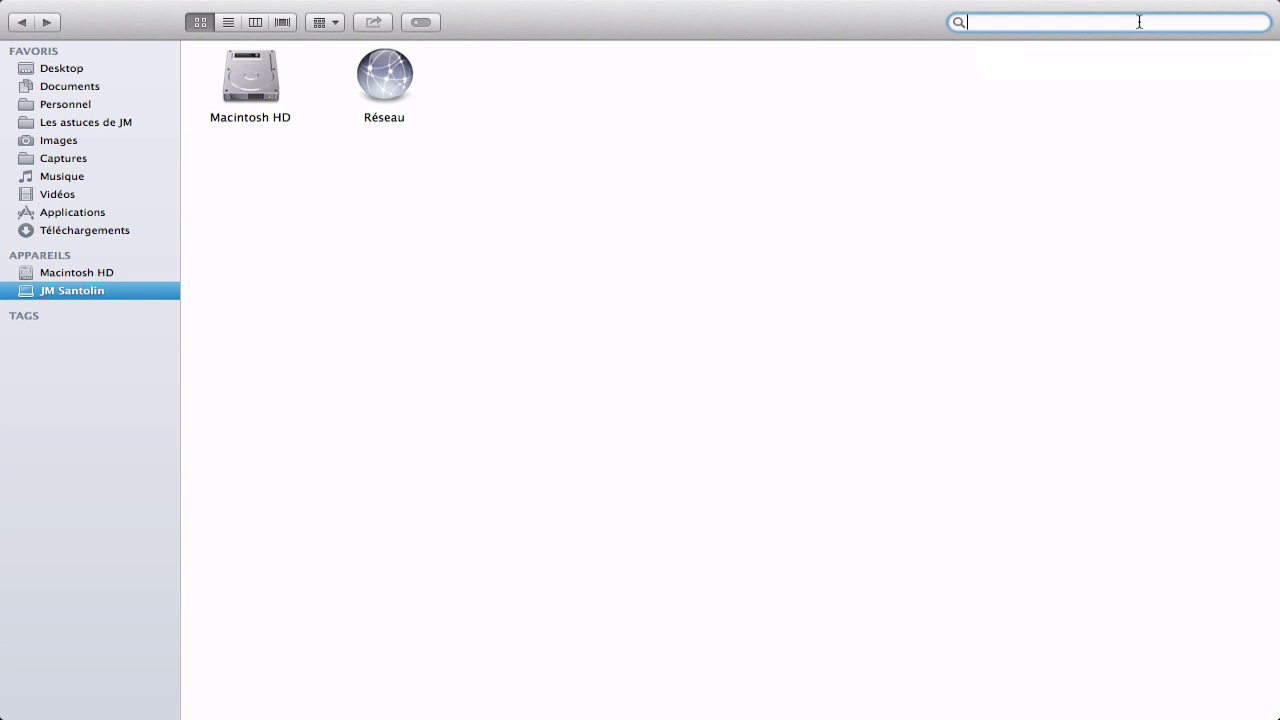
left_click(1110, 124)
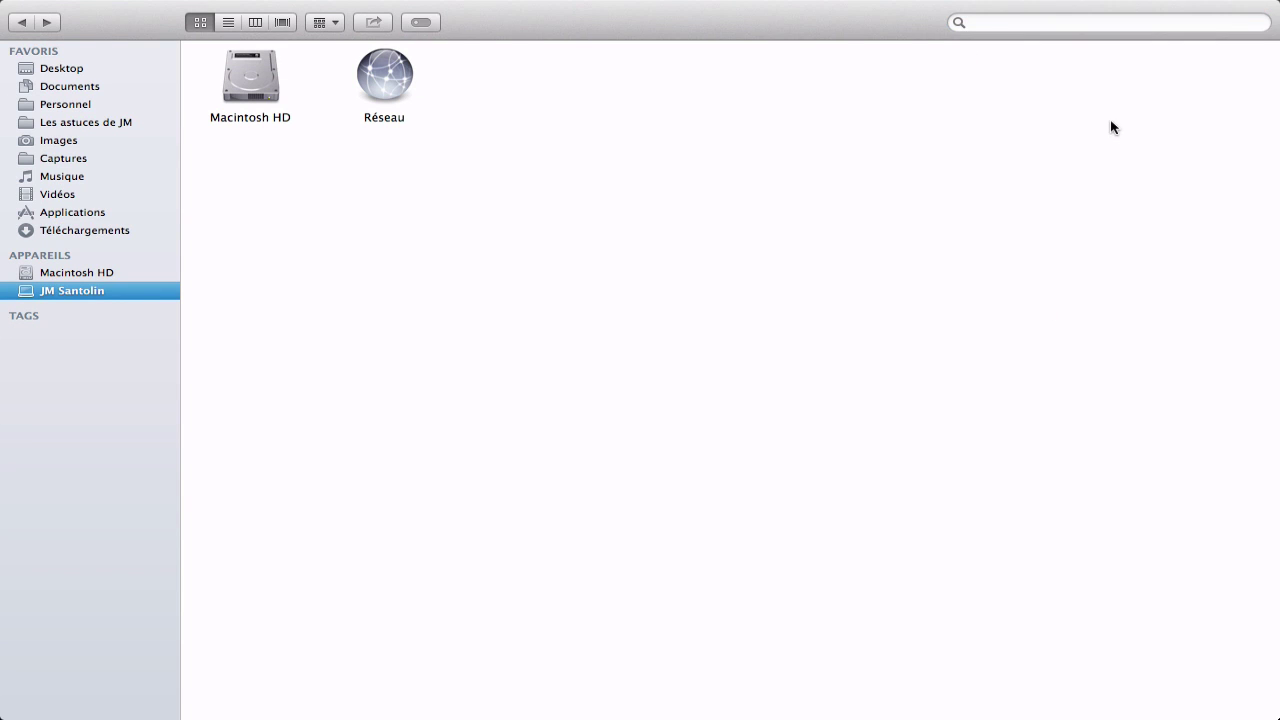
key("fn")
key("fn")
Return to the desktop and extract the archive SIRI DICTATE HORS LIGNE.zip
key("ctrl+Left")
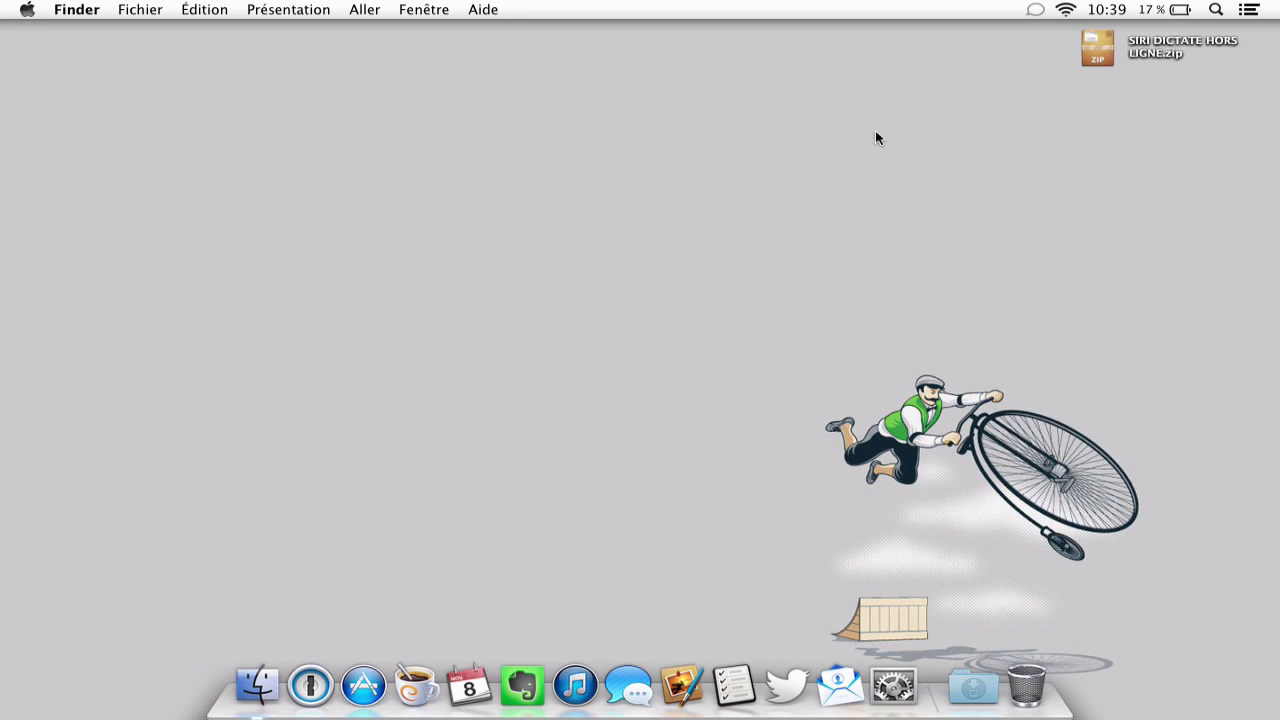
left_click(1096, 56)
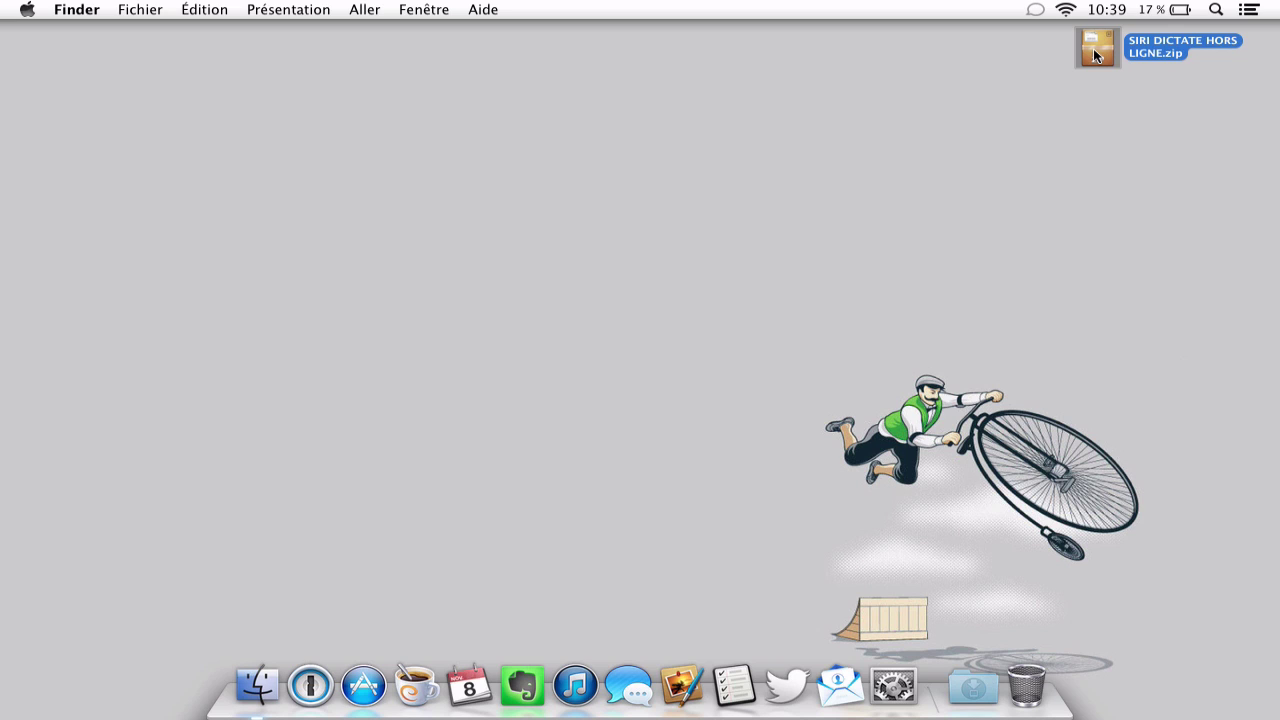
double_click(1094, 52)
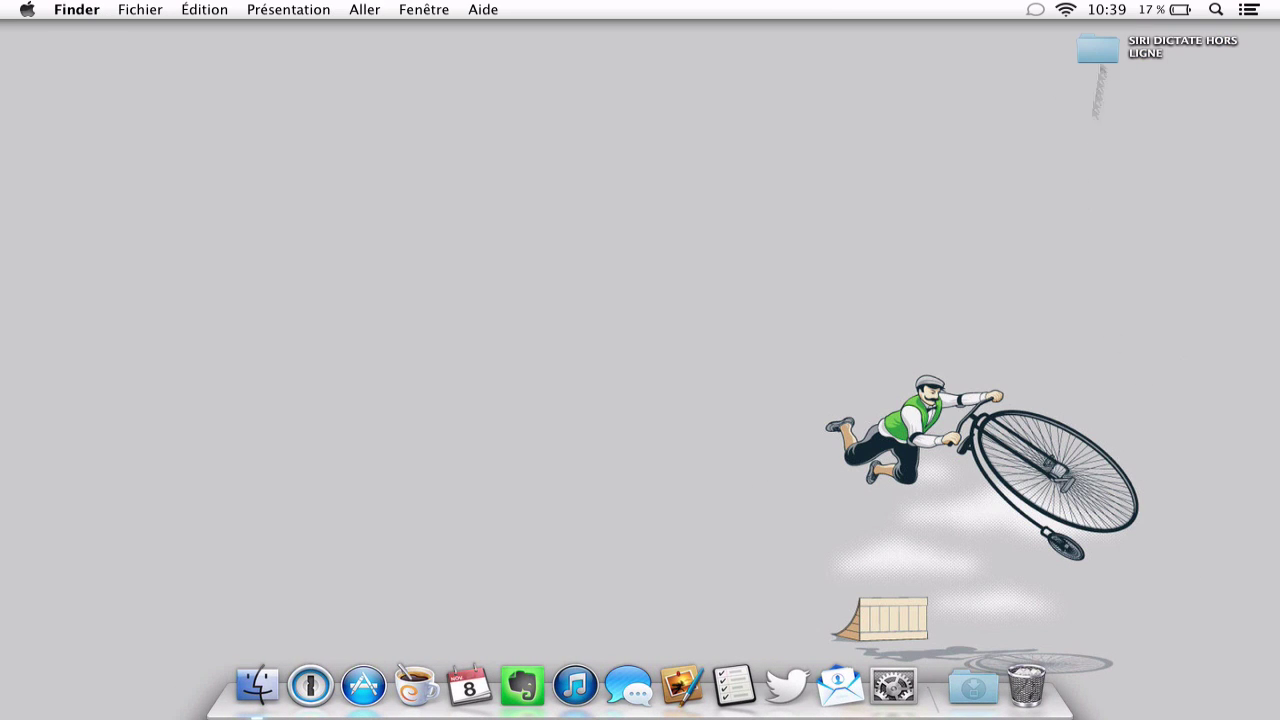
Preview the Vintage BMX image in the extracted SIRI DICTATE HORS LIGNE folder and close the folder window
double_click(1100, 52)
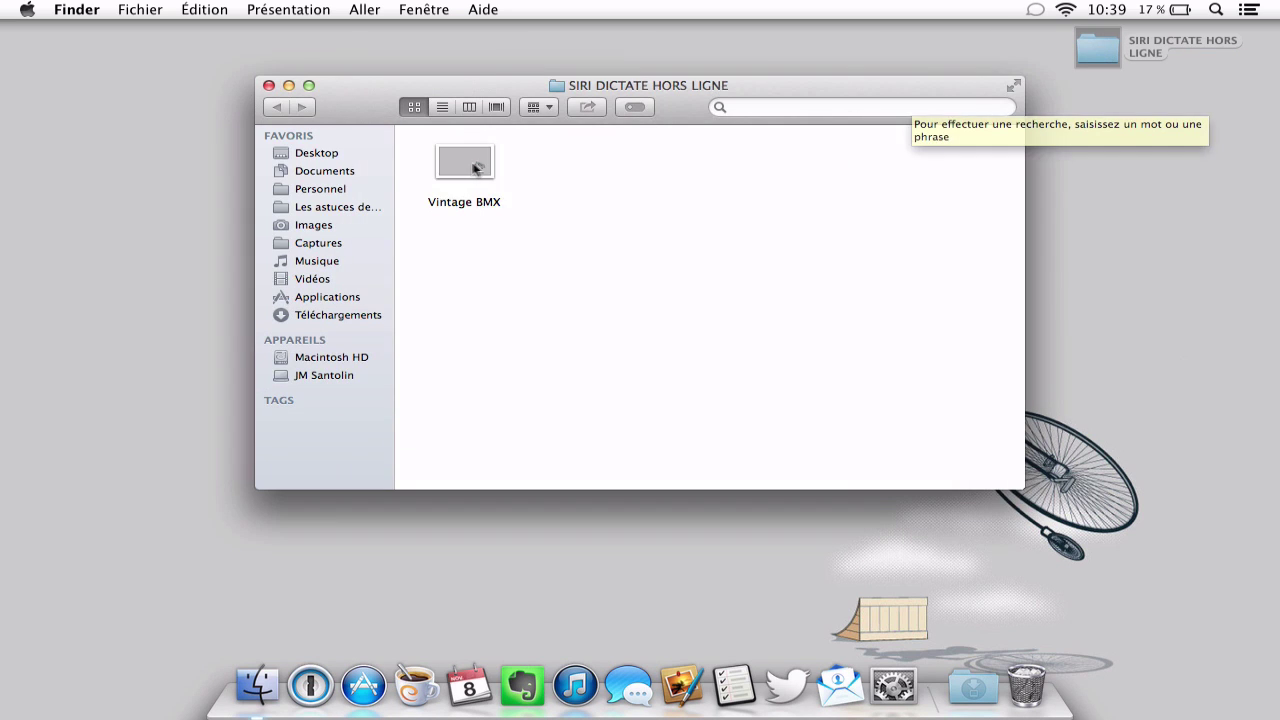
left_click(470, 166)
key("space")
key("space")
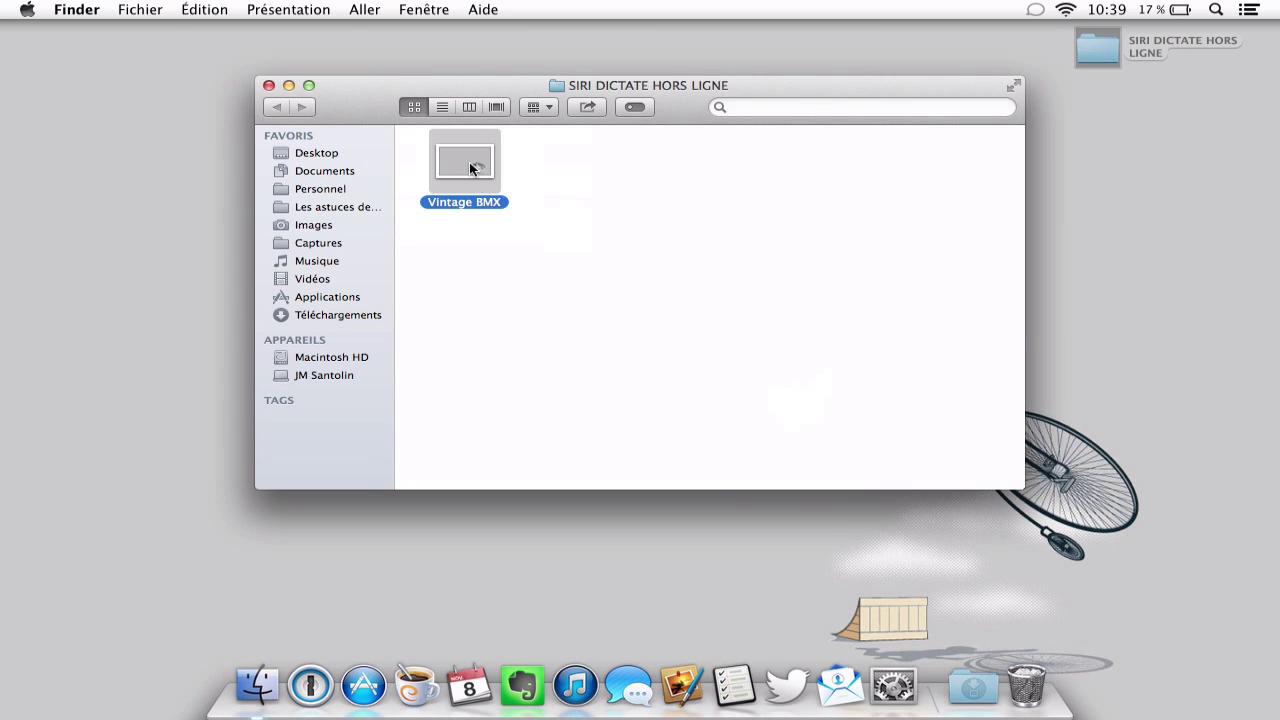
left_click(269, 85)
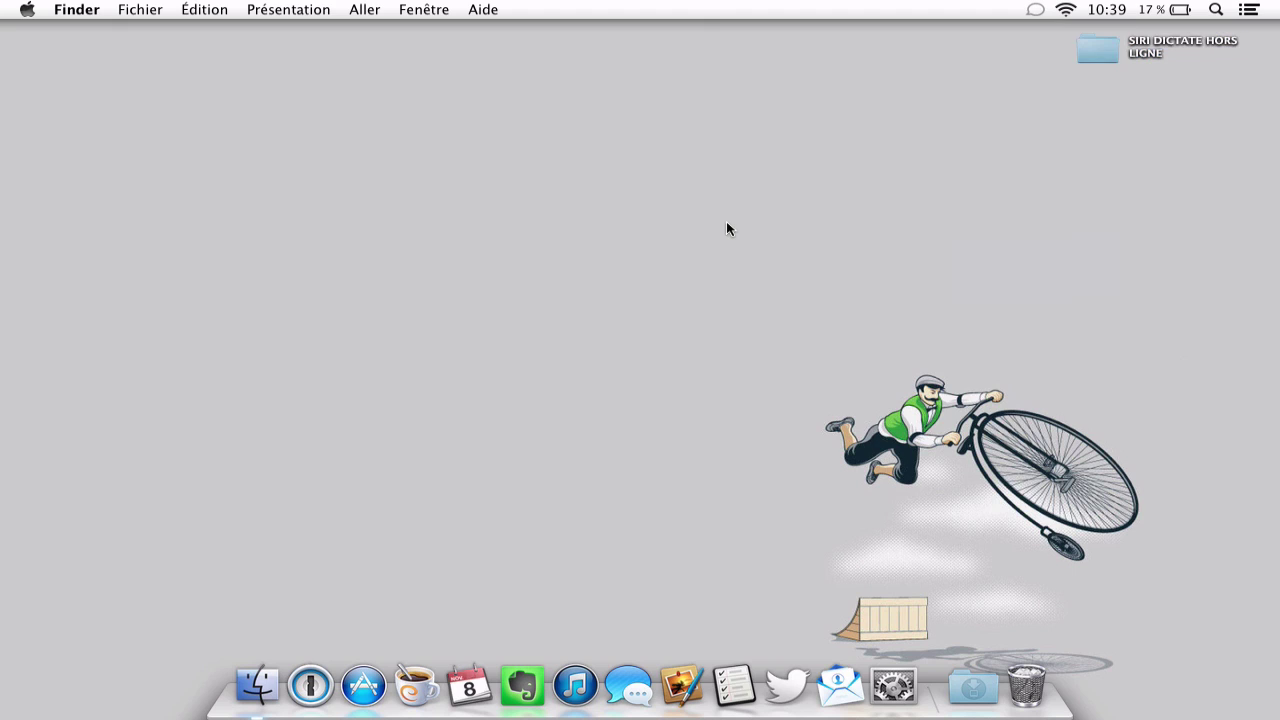